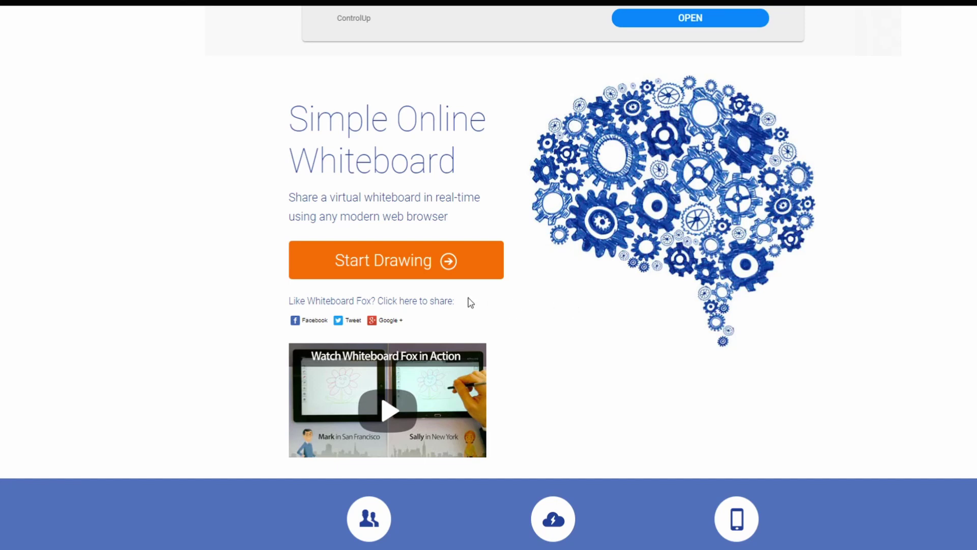
Step: Start a new Whiteboard Fox board with editing restricted to Only Myself
click(405, 273)
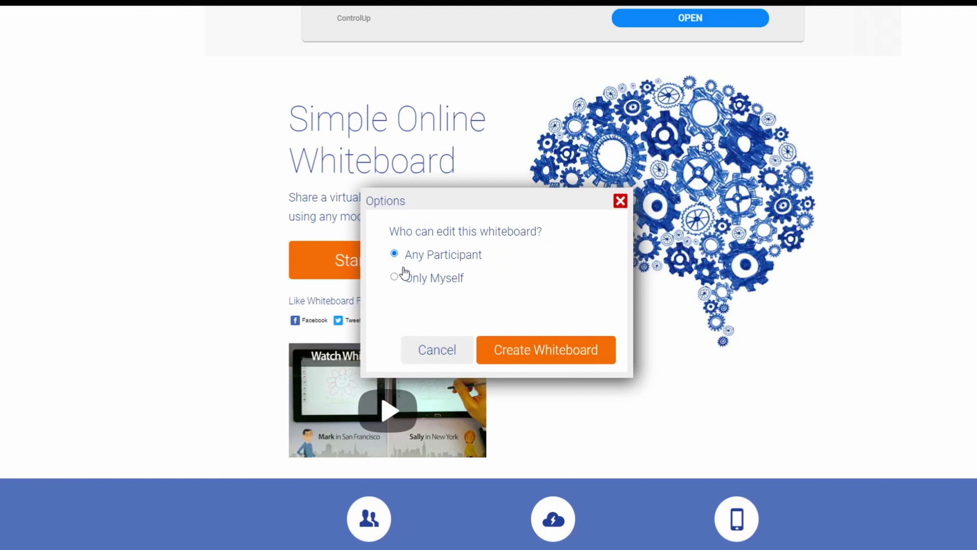
click(454, 282)
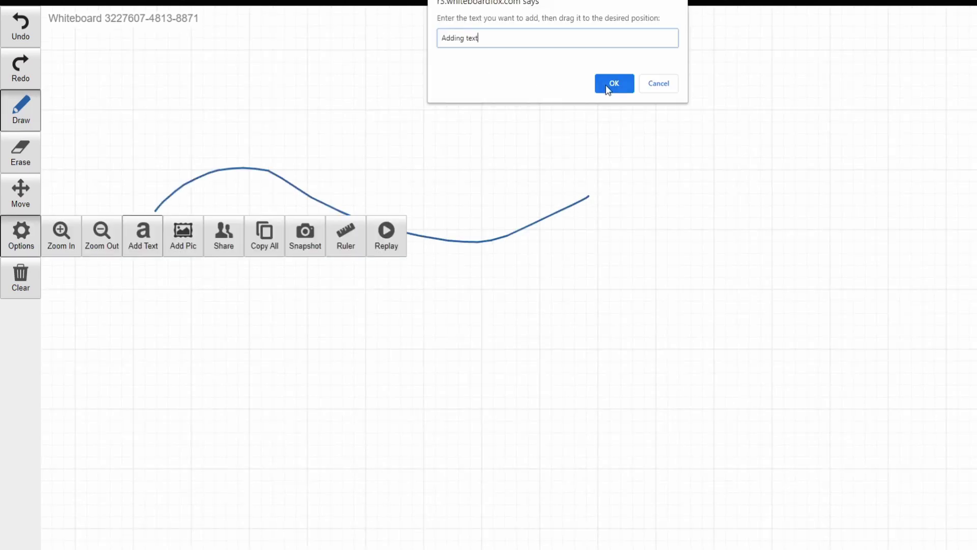
Step: Place 'Adding text' below the curve and a shrunken 'Your Students NEED YOU!' picture at lower right
click(608, 87)
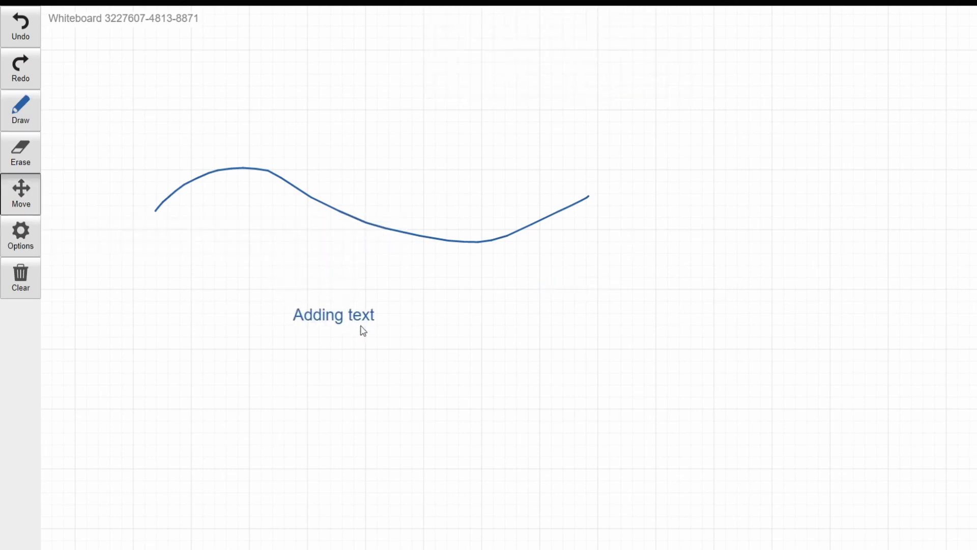
click(379, 312)
click(188, 248)
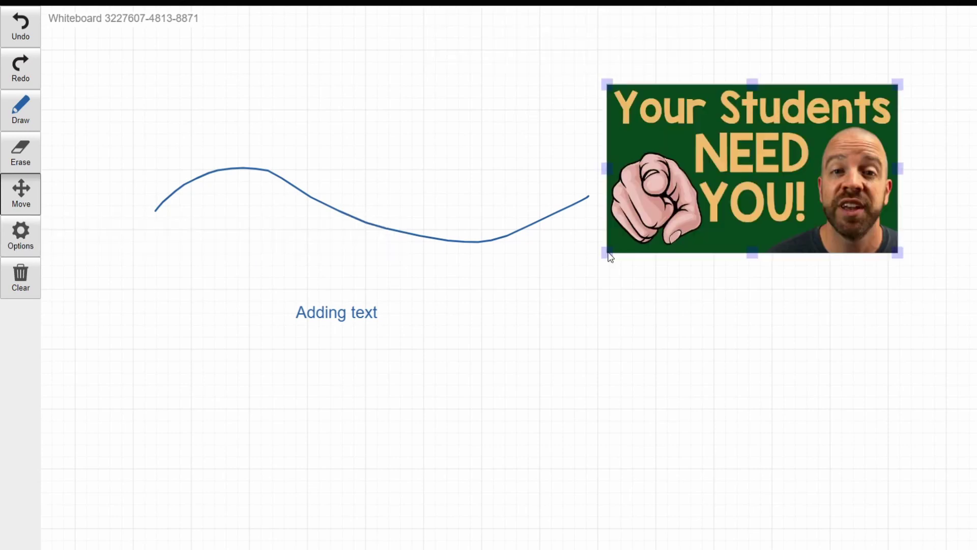
drag(606, 255, 684, 209)
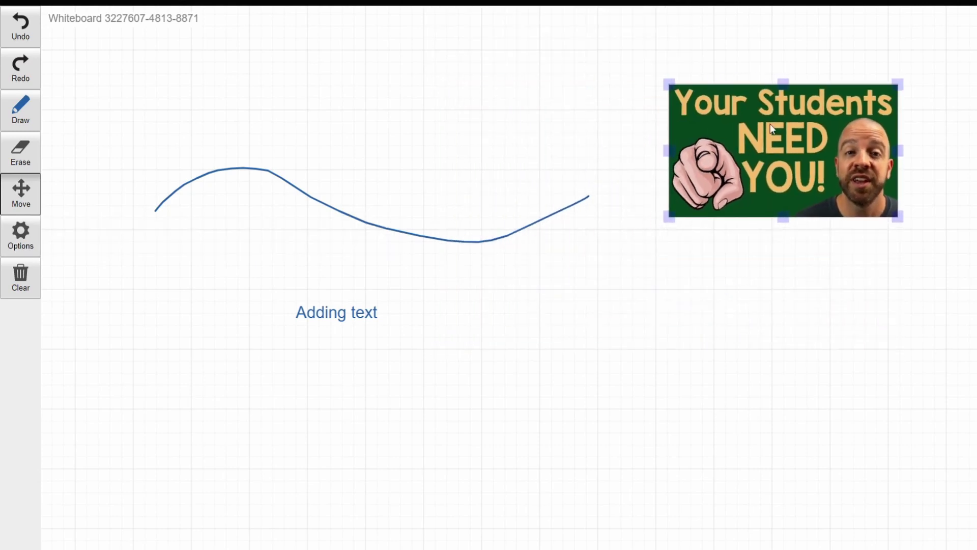
drag(754, 119, 659, 345)
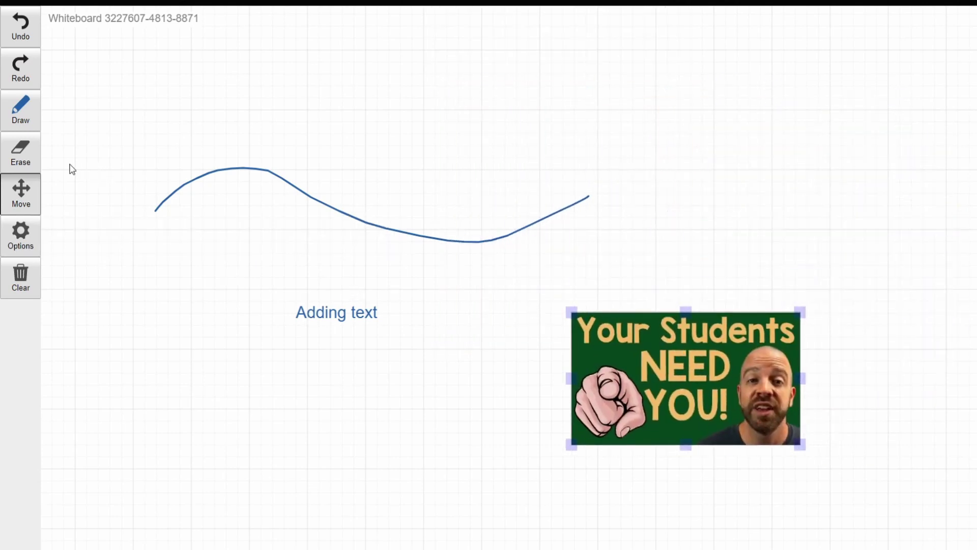
click(20, 201)
Step: Pan the Whiteboard Fox board away from the drawing to an empty area
drag(107, 138, 263, 256)
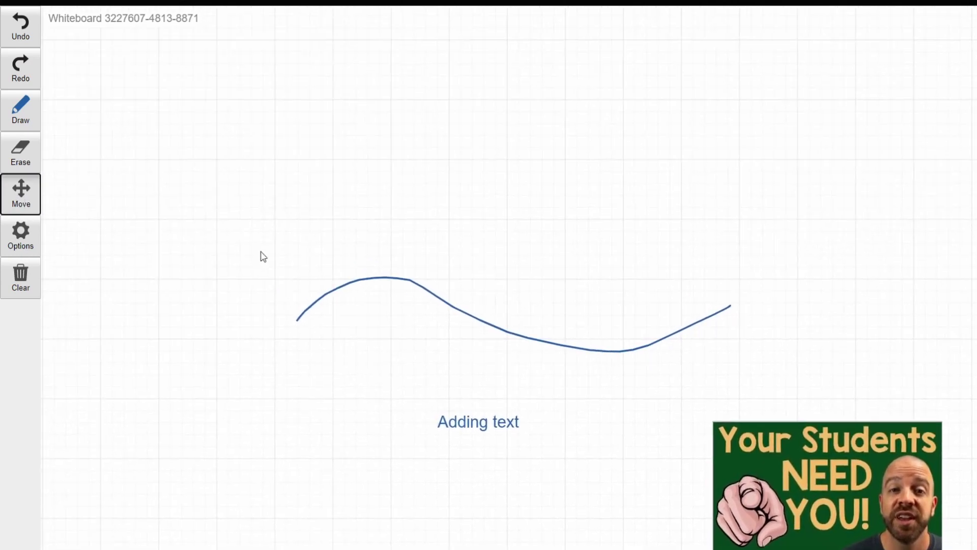
drag(225, 205, 508, 245)
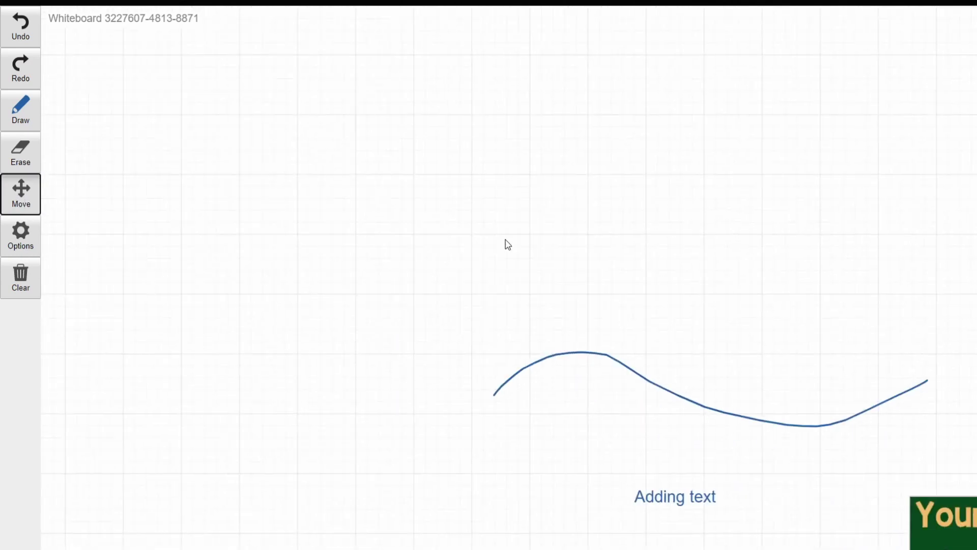
drag(766, 507, 430, 343)
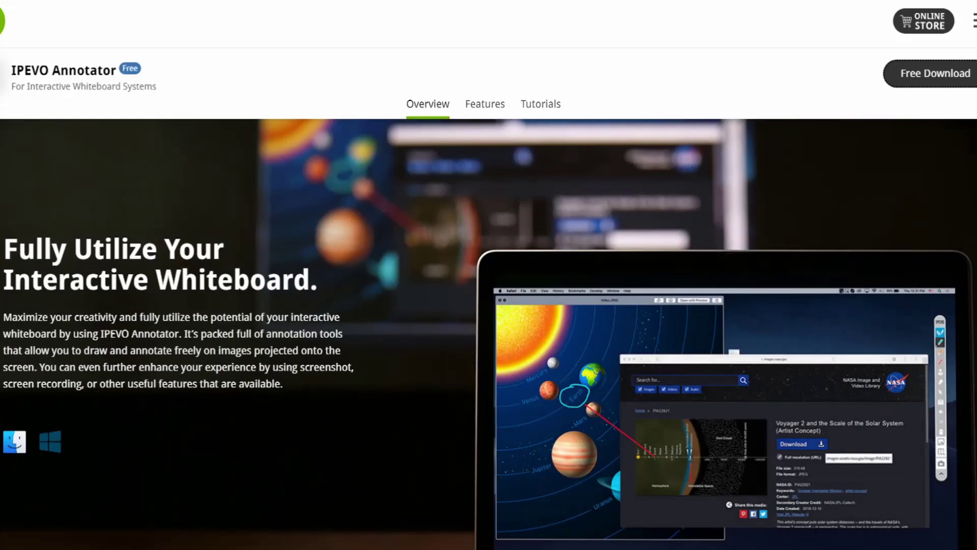
Step: Scroll down through the IPEVO Annotator product page
scroll(606, 434, down, 10)
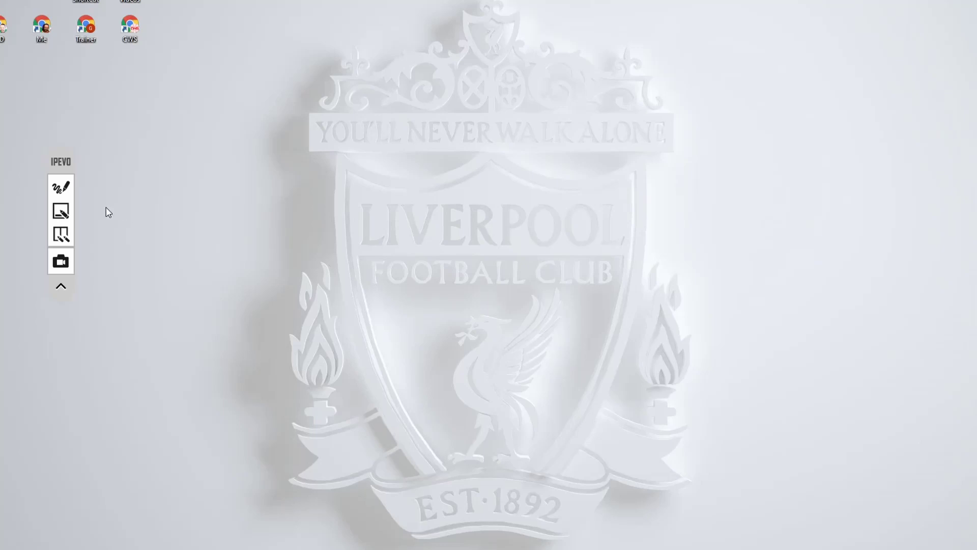
click(55, 190)
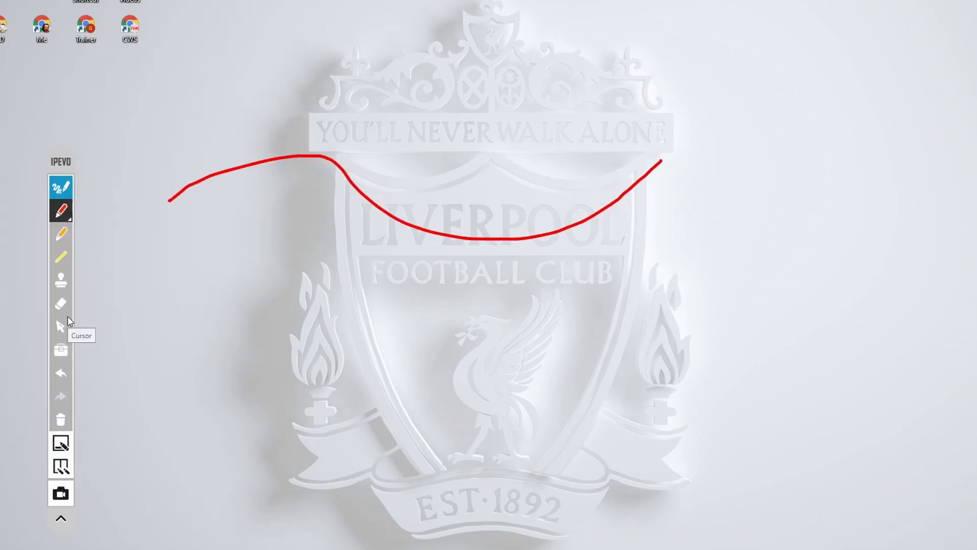
click(60, 187)
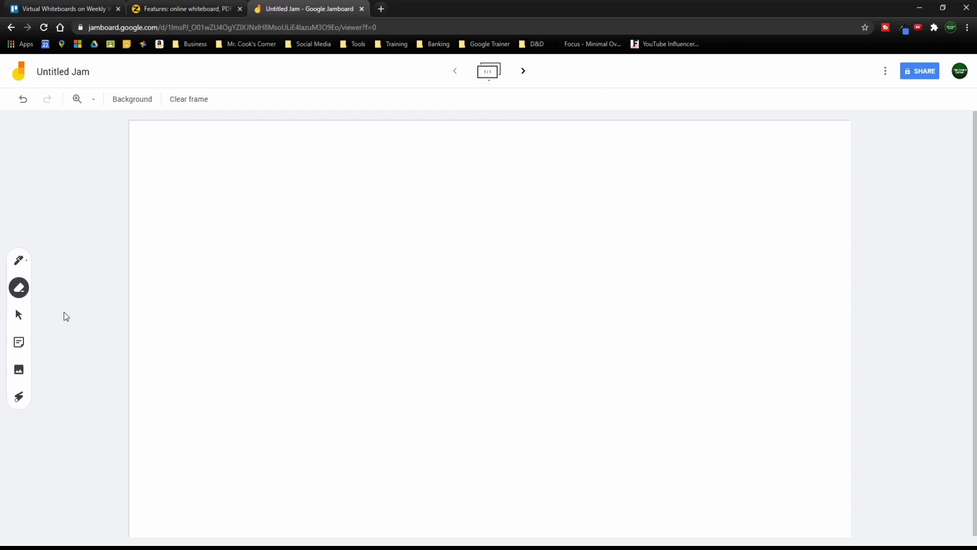
Step: Move the 'I love education!' sticky note to centre-left, enlarged and tilted about 45°
click(19, 314)
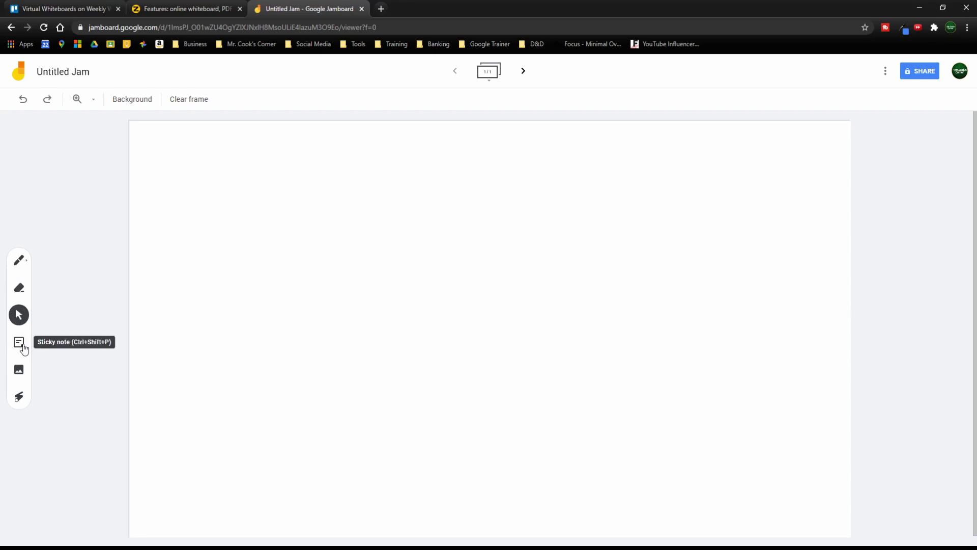
click(22, 345)
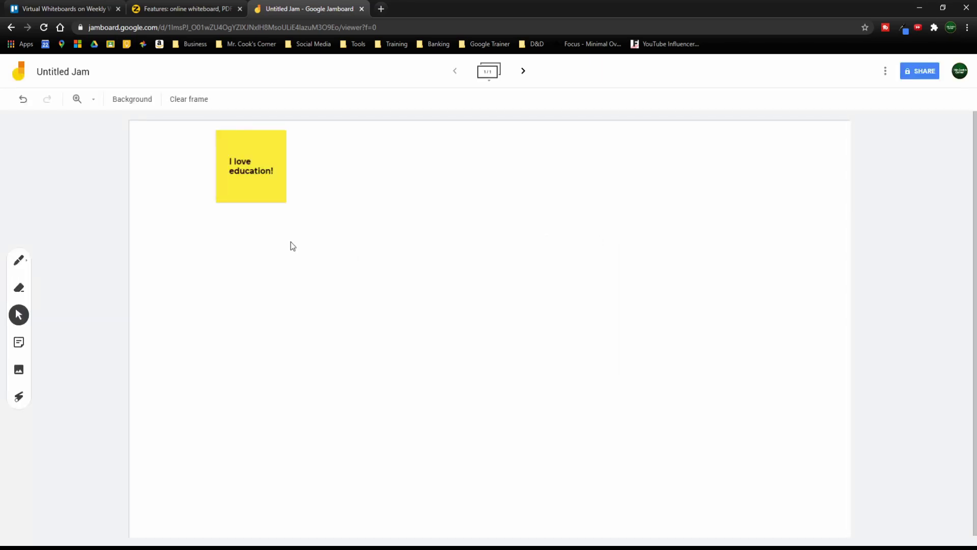
drag(263, 175, 255, 377)
drag(255, 223, 346, 251)
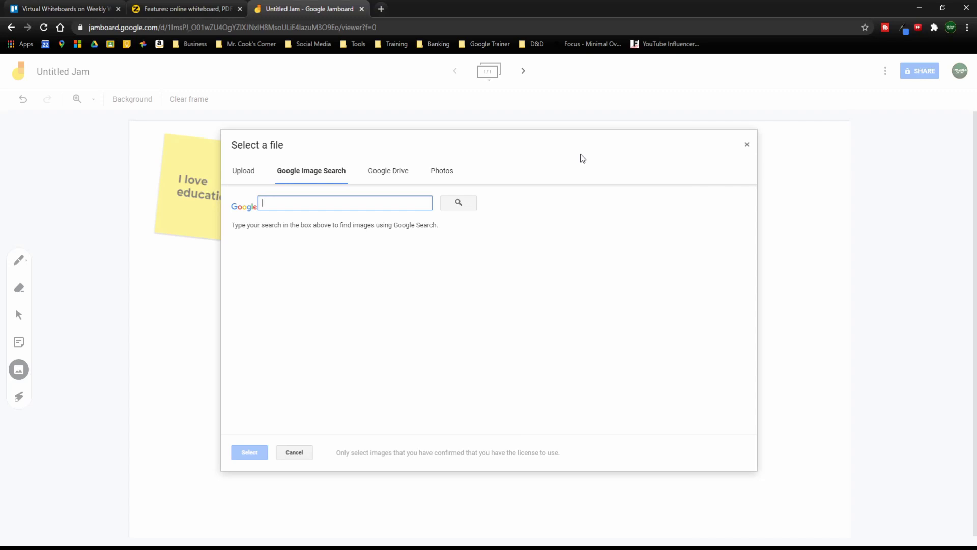
Step: Look up a classroom photo through the image tool's web image search
click(391, 173)
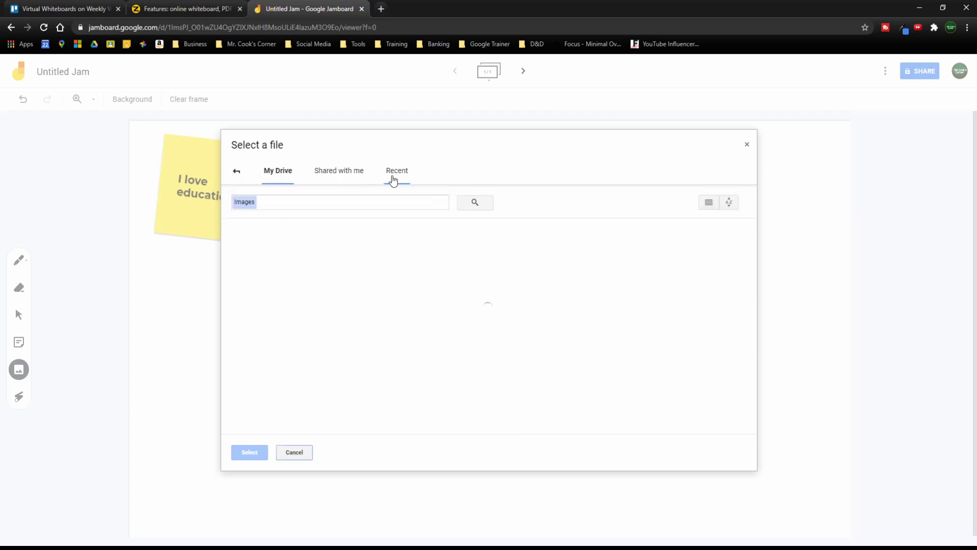
click(238, 173)
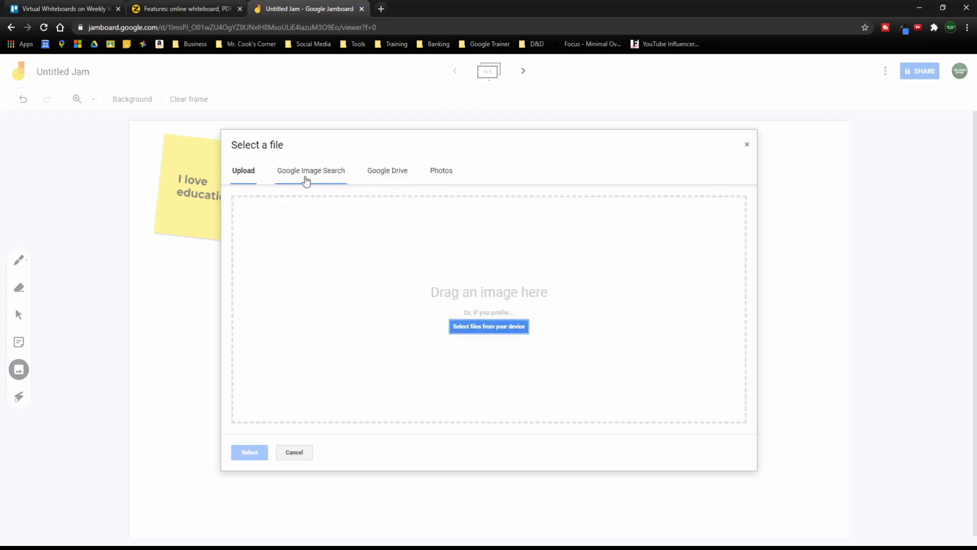
click(306, 175)
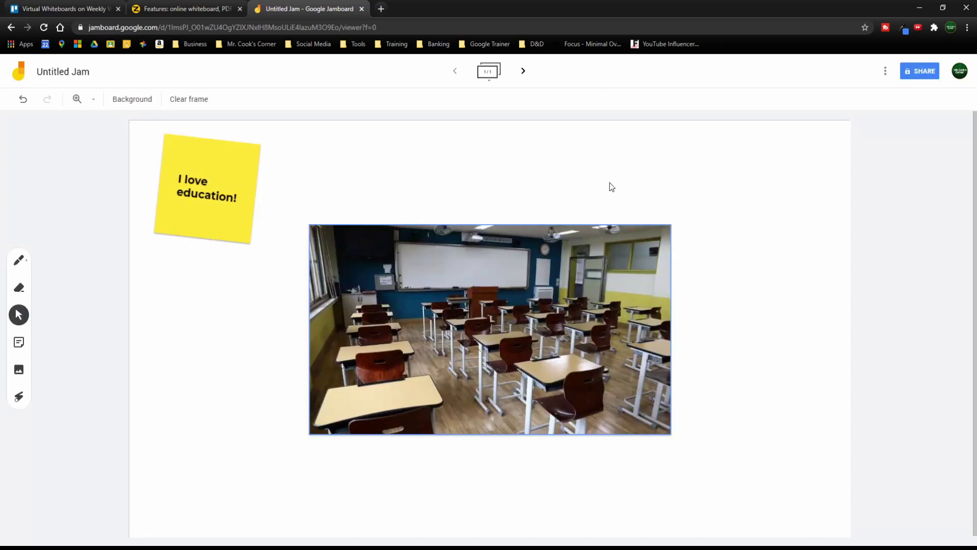
Step: Duplicate the classroom photo, move the copy up-right, then delete it
click(643, 246)
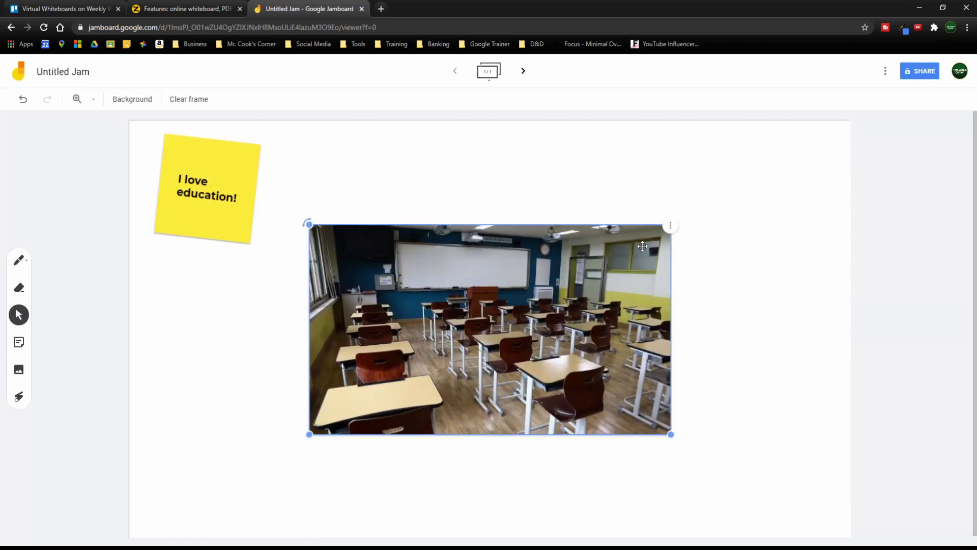
click(671, 226)
click(695, 229)
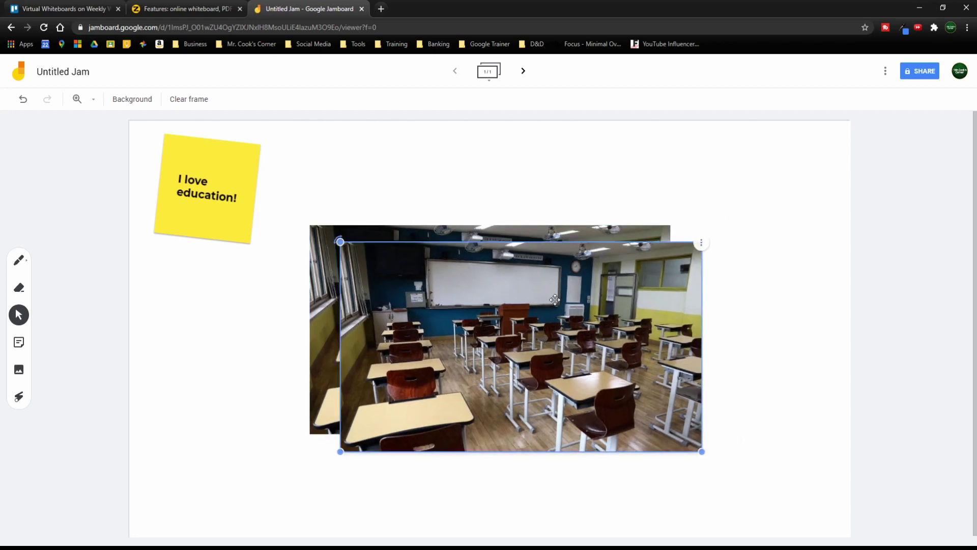
drag(554, 299, 631, 259)
key(Delete)
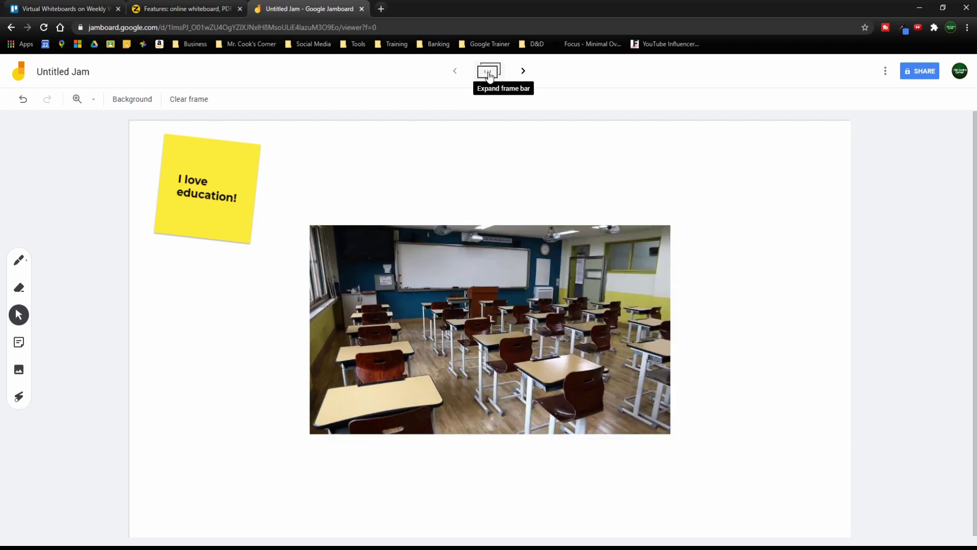
Step: Add three blank frames after frame 1 in the frame overview
click(487, 72)
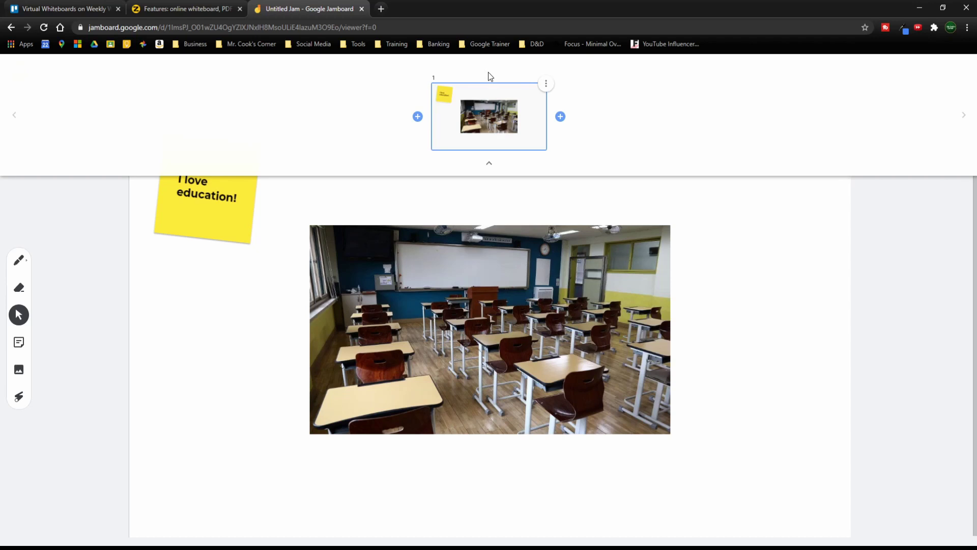
click(560, 117)
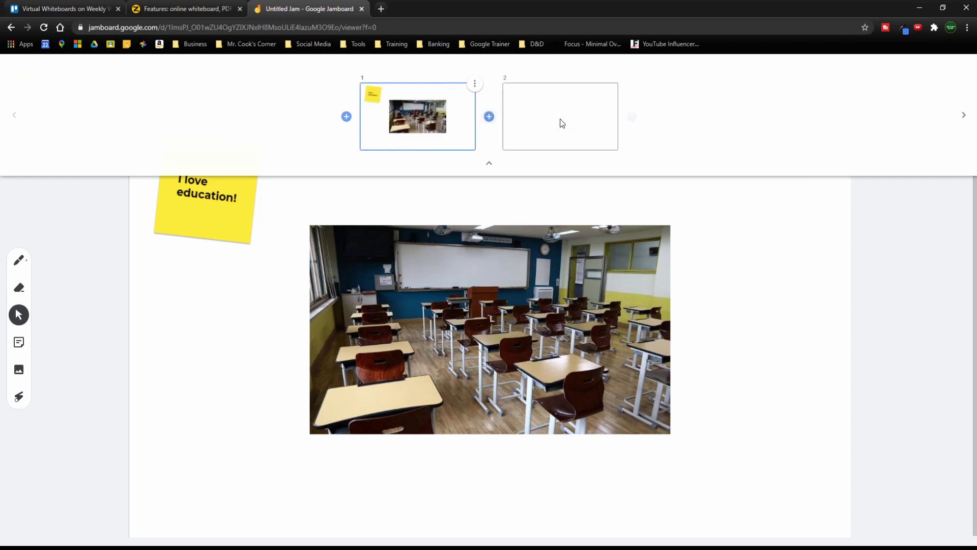
click(634, 117)
click(700, 120)
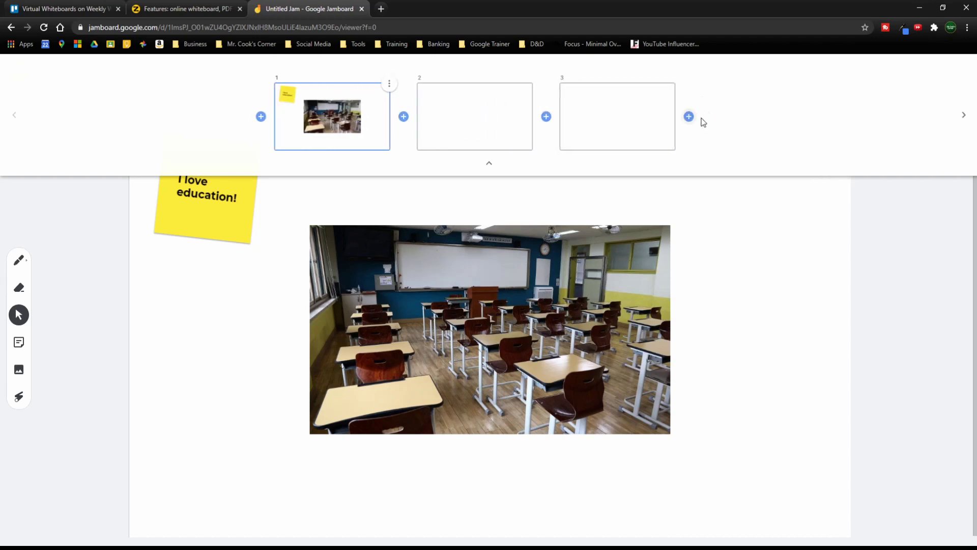
click(374, 206)
Step: Duplicate frame 1 with its note and photo from the frame overview
click(524, 73)
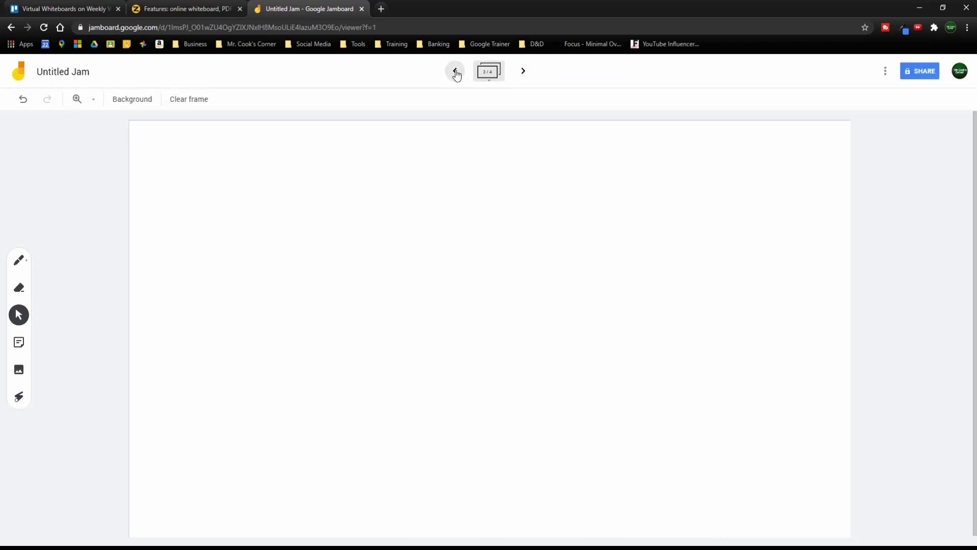
click(454, 71)
click(489, 72)
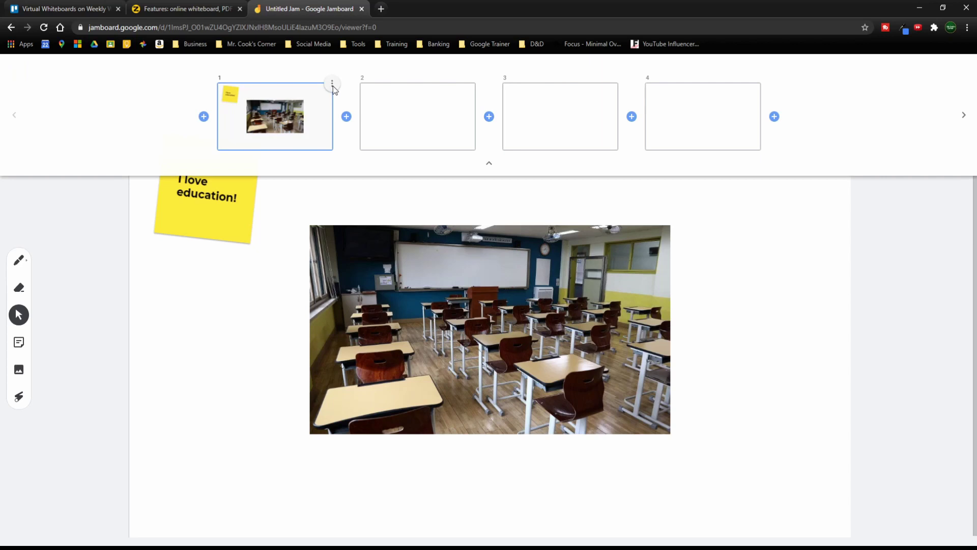
click(332, 84)
click(324, 87)
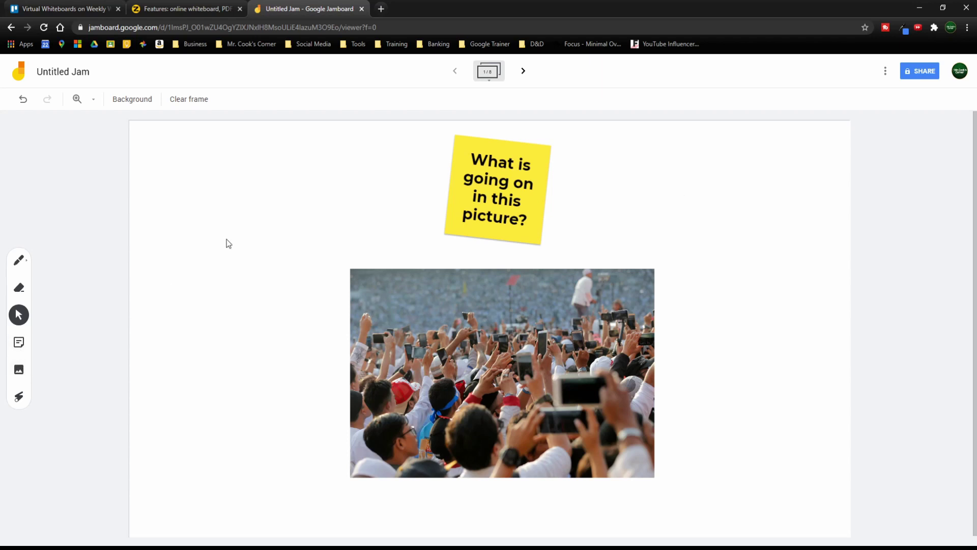
Step: Page through frames 2, 3 and 4 of the jam, then open its ⋮ options menu
click(526, 74)
click(525, 74)
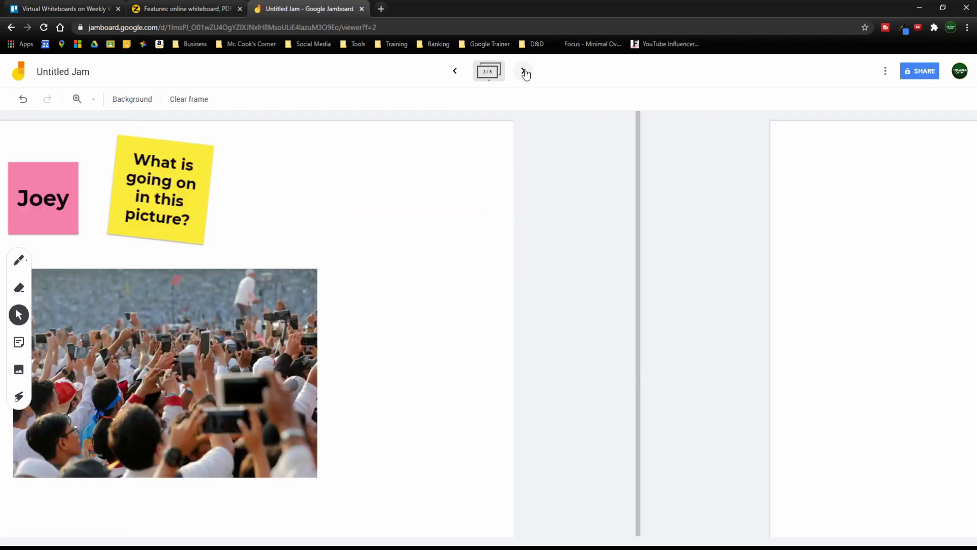
click(526, 73)
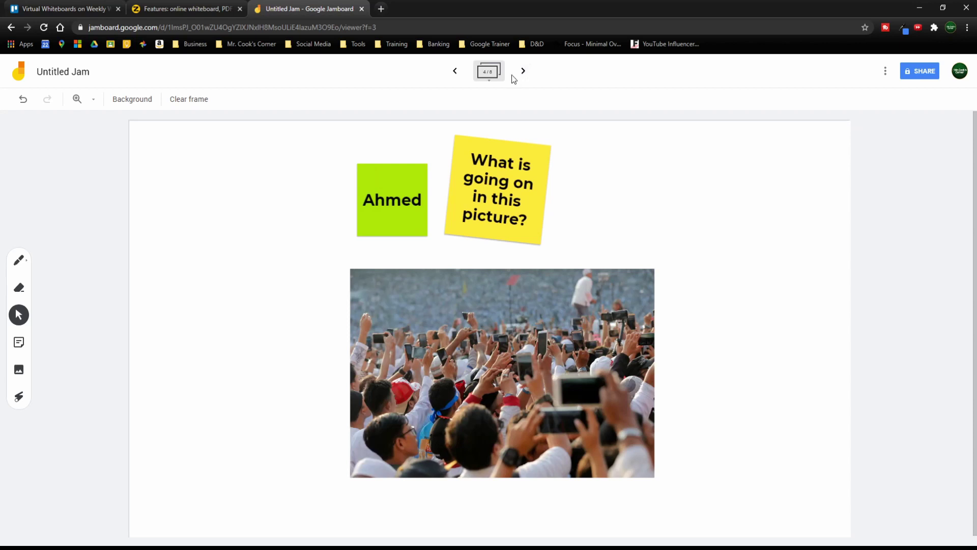
click(885, 71)
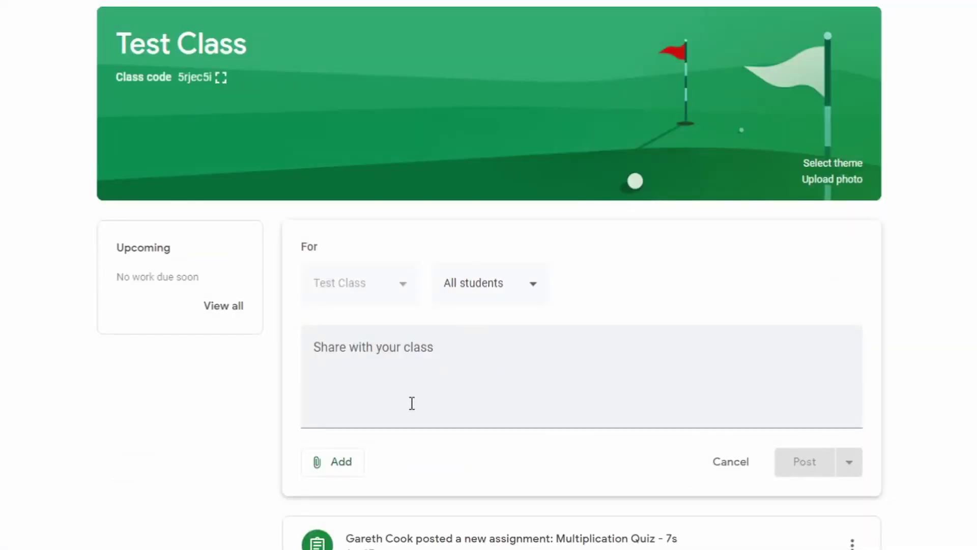
Step: Attach the Untitled Jam from Google Drive to the new Test Class post
click(339, 463)
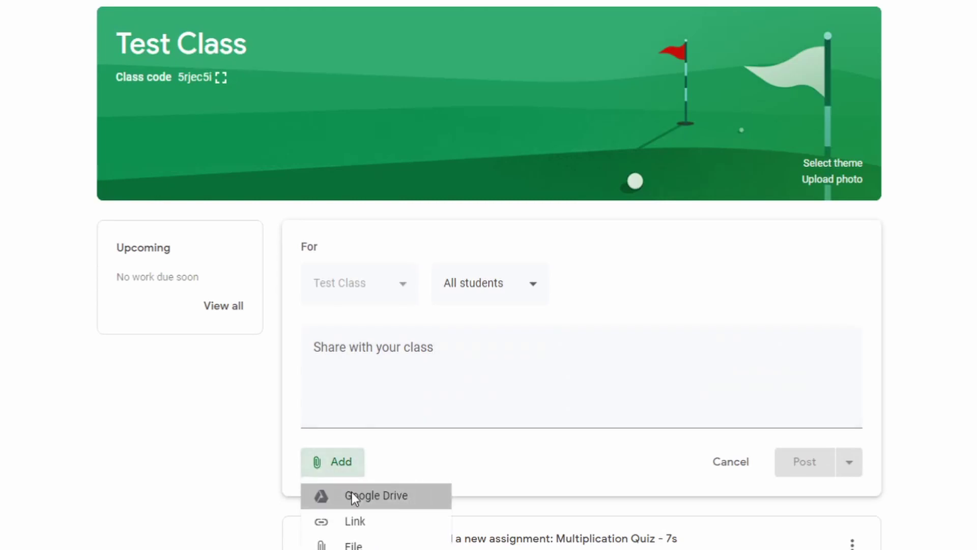
click(352, 494)
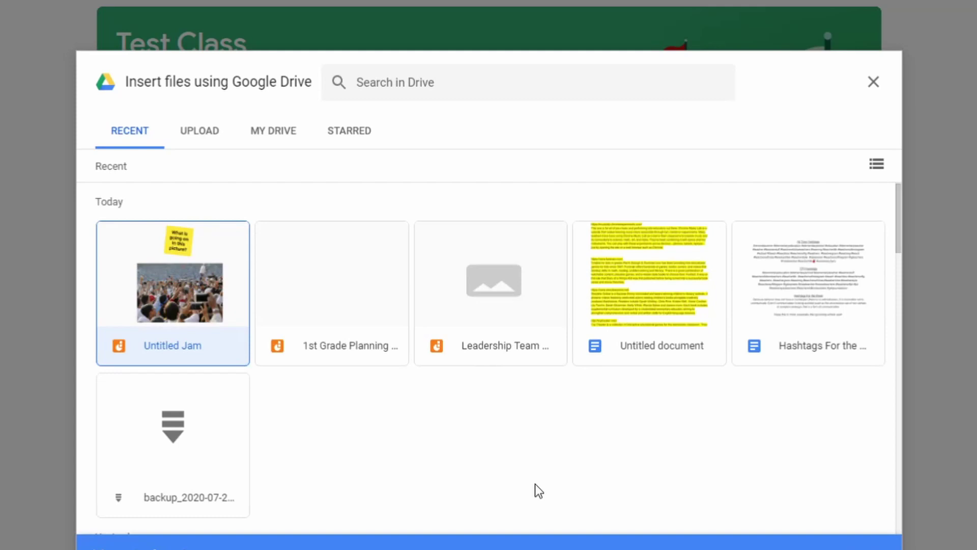
click(133, 544)
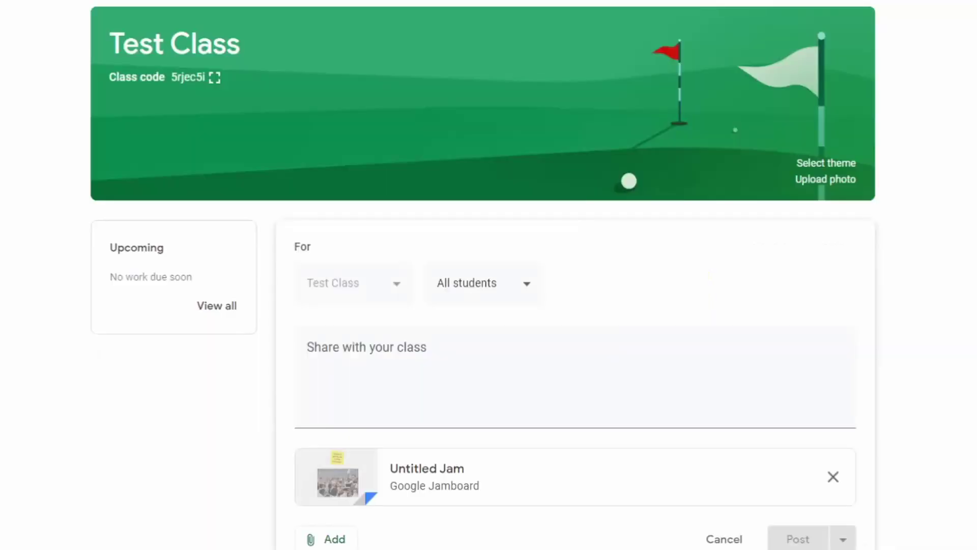